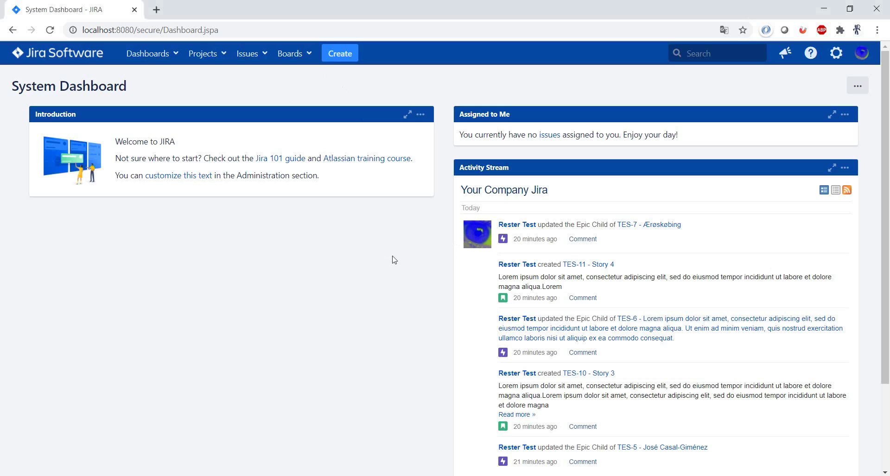
Start a new Task issue in TestProject1 with the summary 'Task 1'.
key(c)
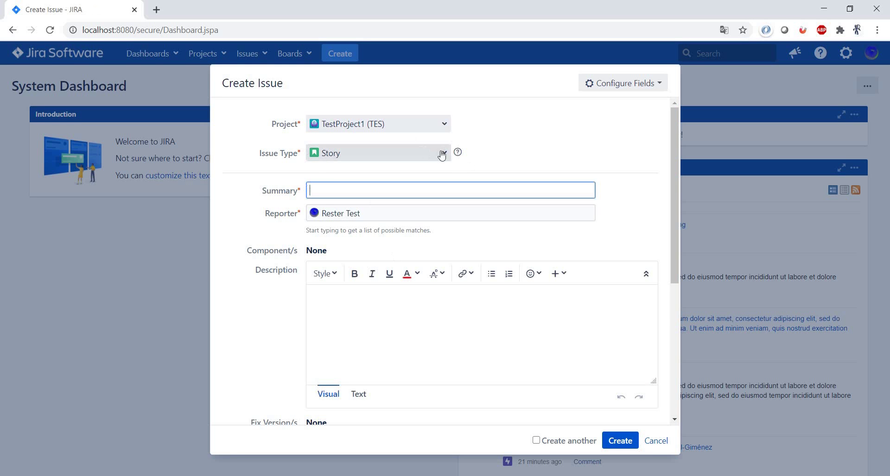
click(442, 153)
click(417, 173)
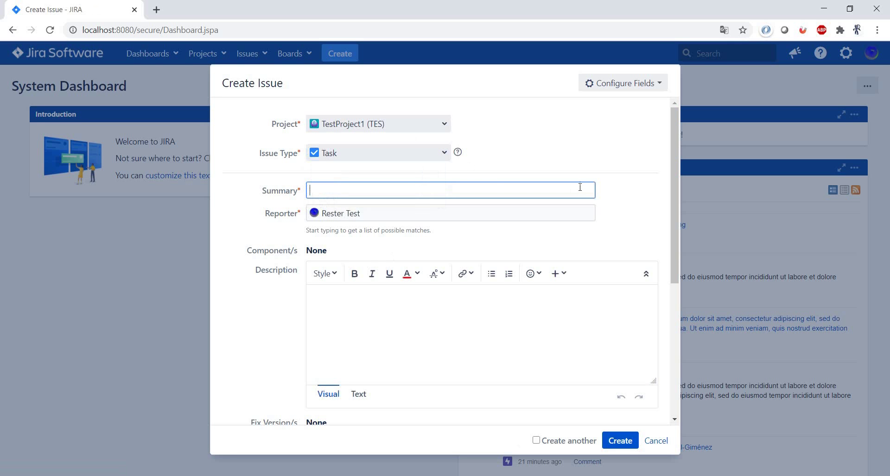
text(Tas)
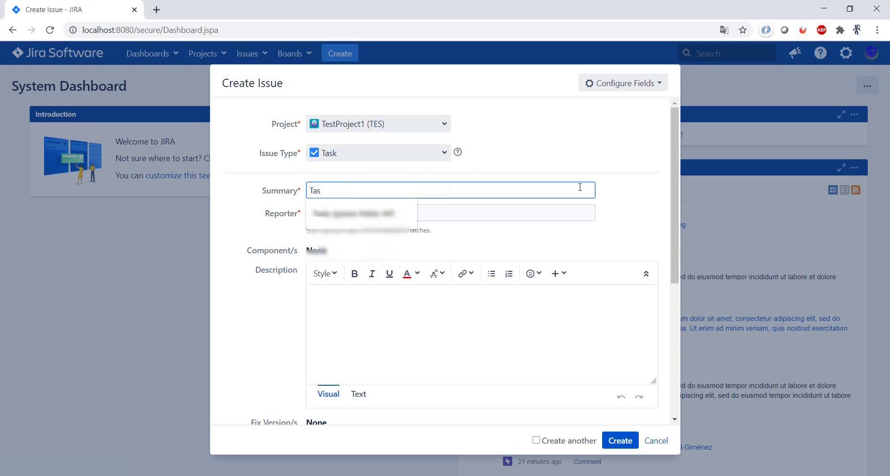
text(k 1)
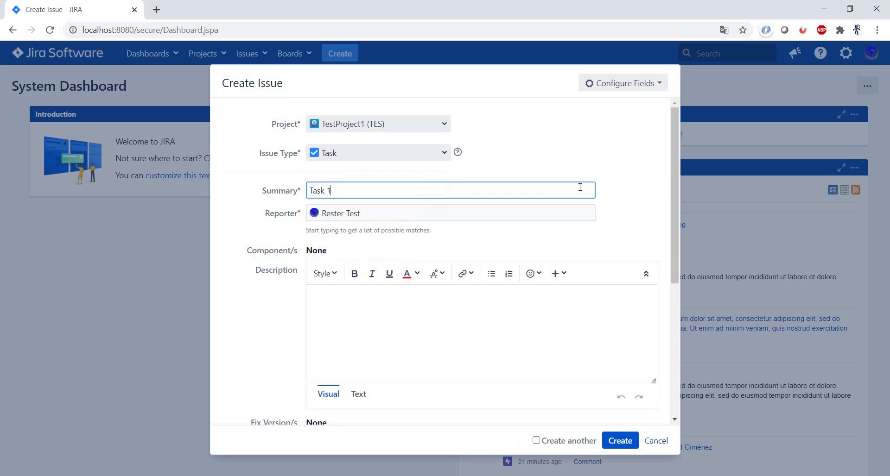
Fill the description with Bug Magnet's 128-byte lorem ipsum text.
click(586, 307)
scroll(586, 308, down, 4)
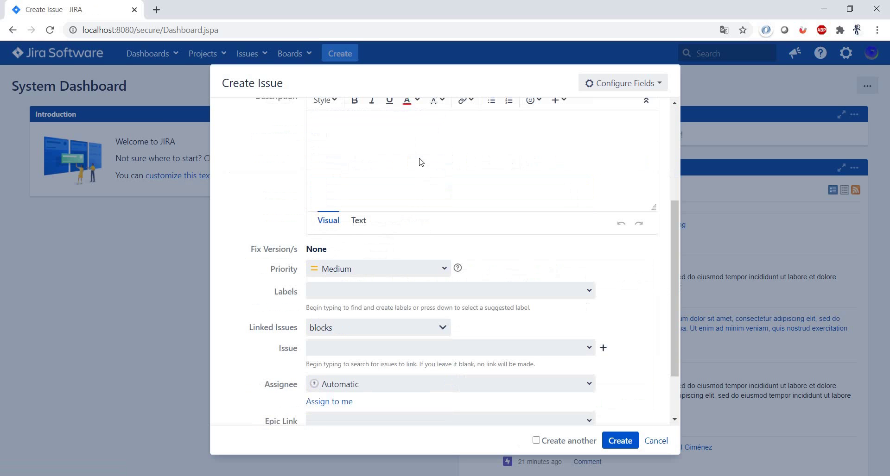
right_click(422, 150)
right_click(336, 145)
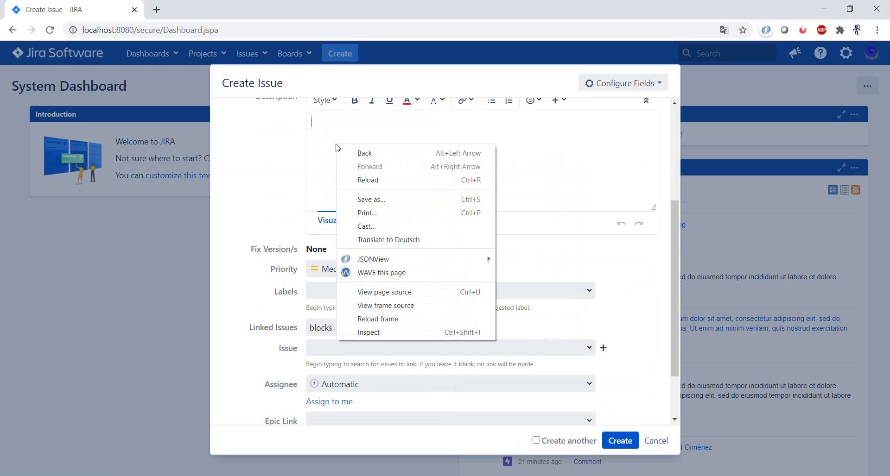
right_click(318, 117)
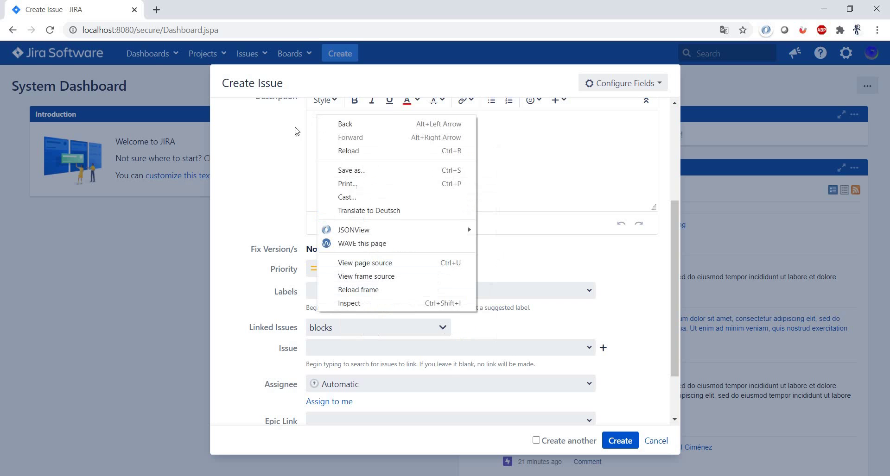
scroll(303, 126, up, 1)
scroll(304, 126, up, 4)
right_click(325, 295)
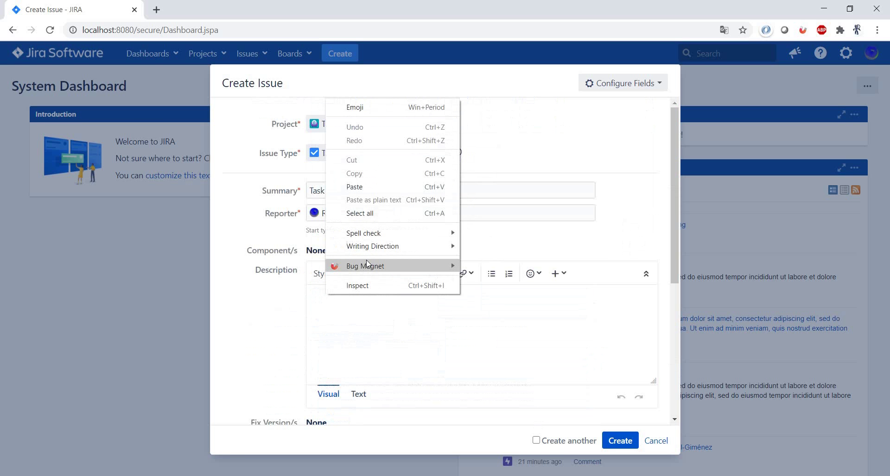
mouse_move(378, 266)
mouse_move(514, 382)
mouse_move(595, 383)
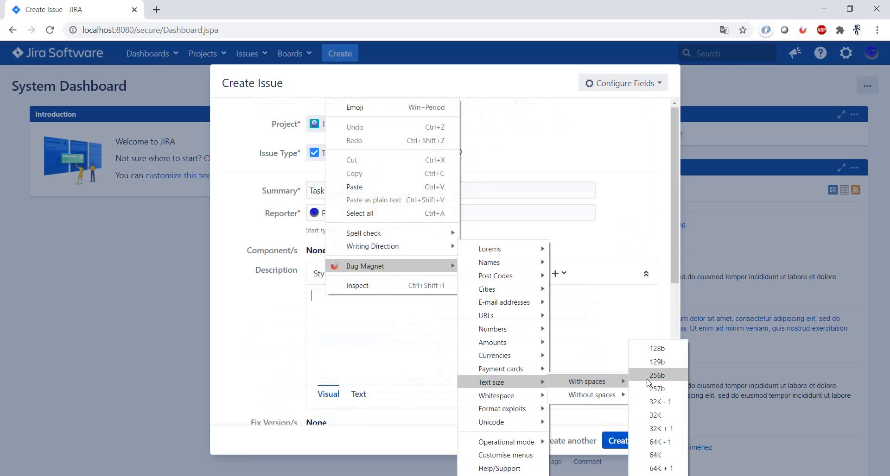
click(659, 354)
Set the task's Epic Link to Epic 1.
scroll(538, 313, down, 5)
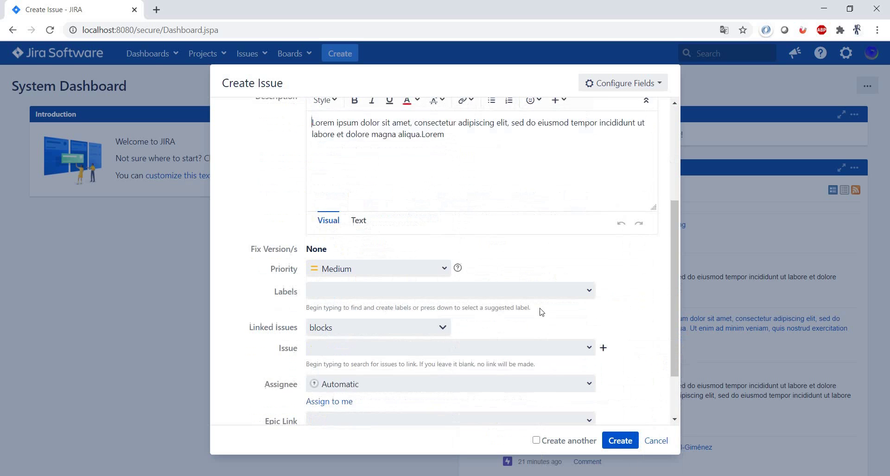
click(586, 349)
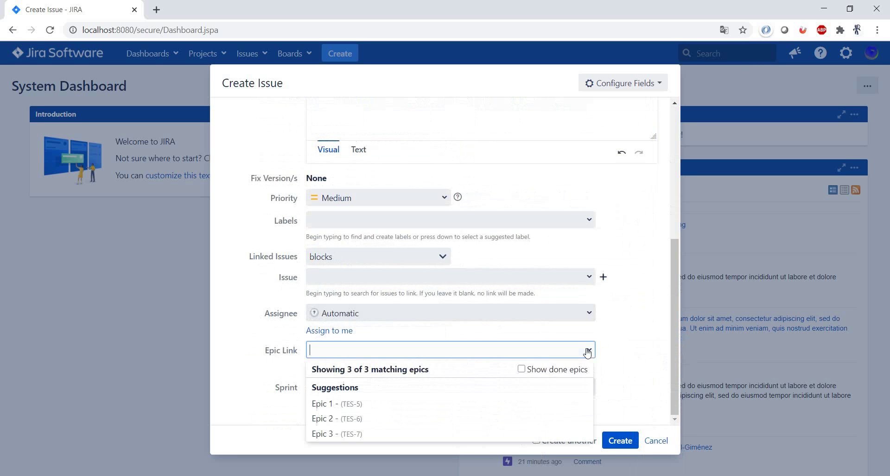
click(461, 408)
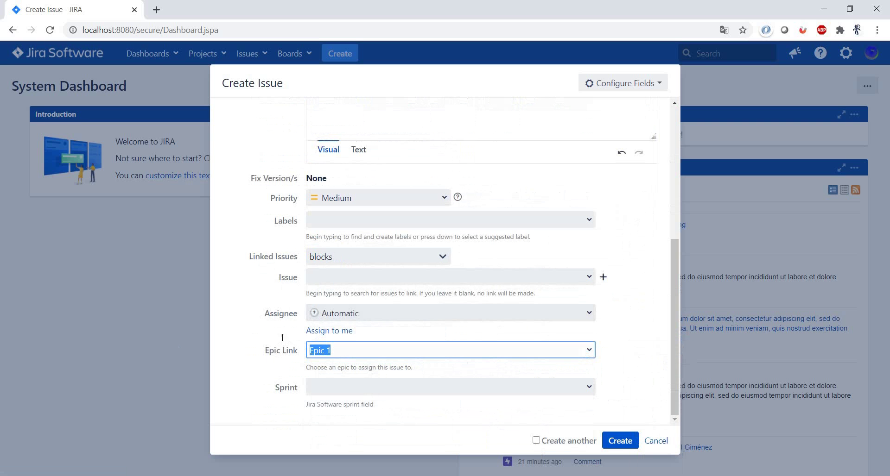
Create Task 1 as TES-13, open it, then go to its linked Epic 1 page.
click(626, 444)
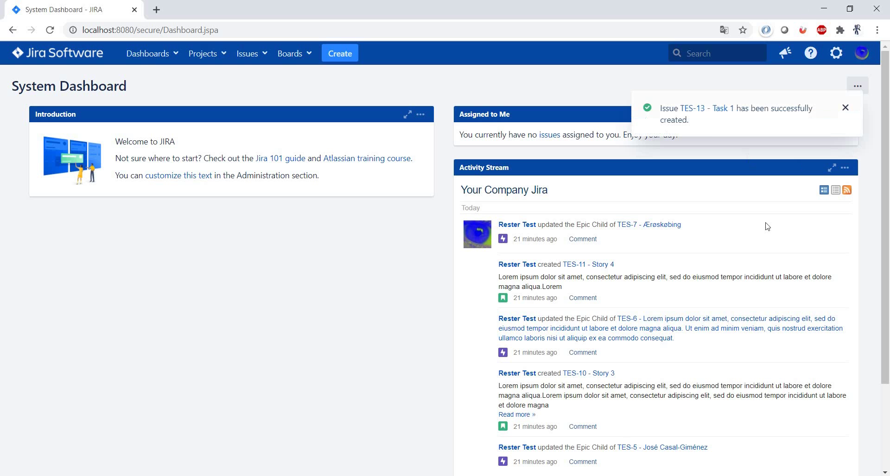
click(704, 110)
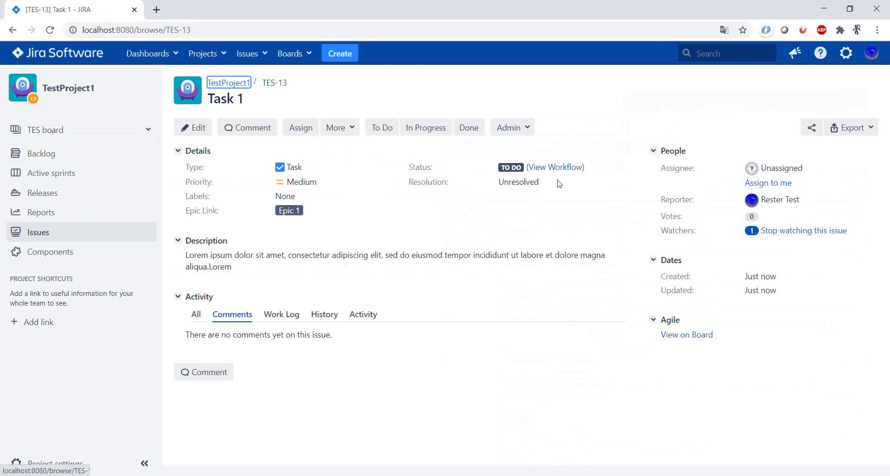
click(289, 210)
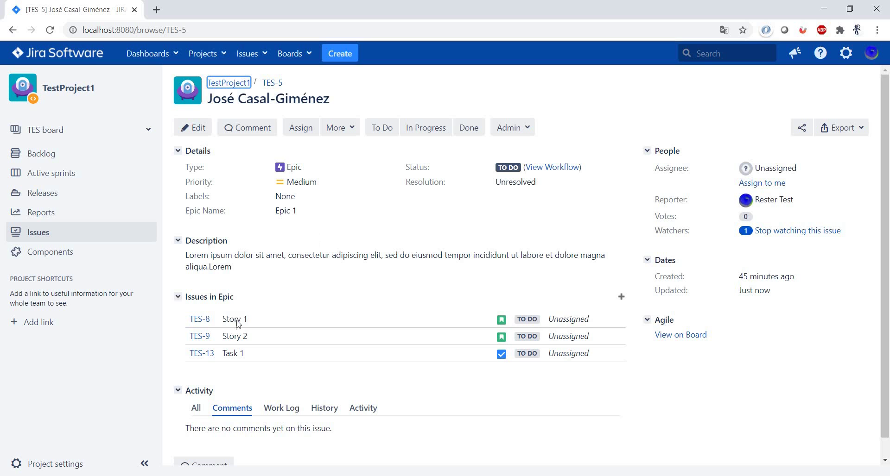
Start a sub-task under Story 1 (TES-8) with the GB postcode summary EC11AA.
click(199, 320)
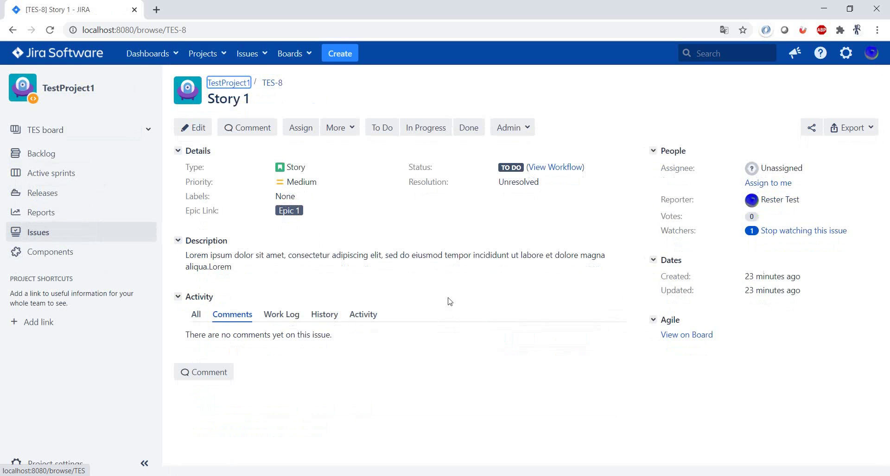
click(352, 129)
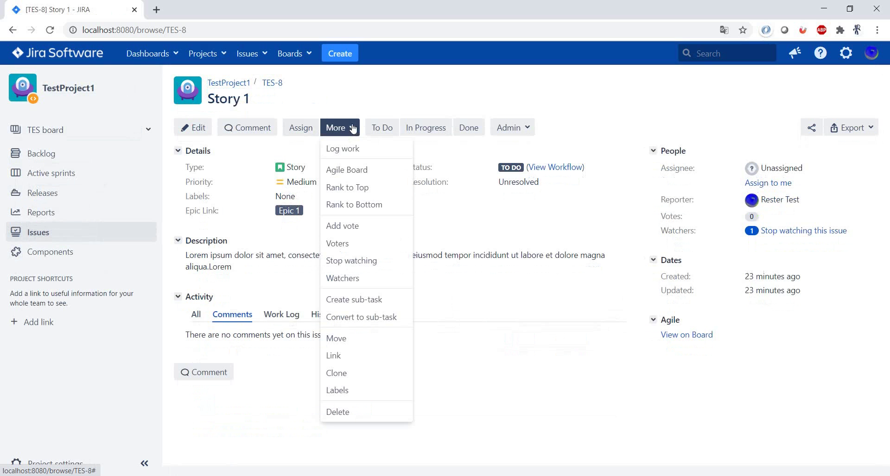
click(371, 300)
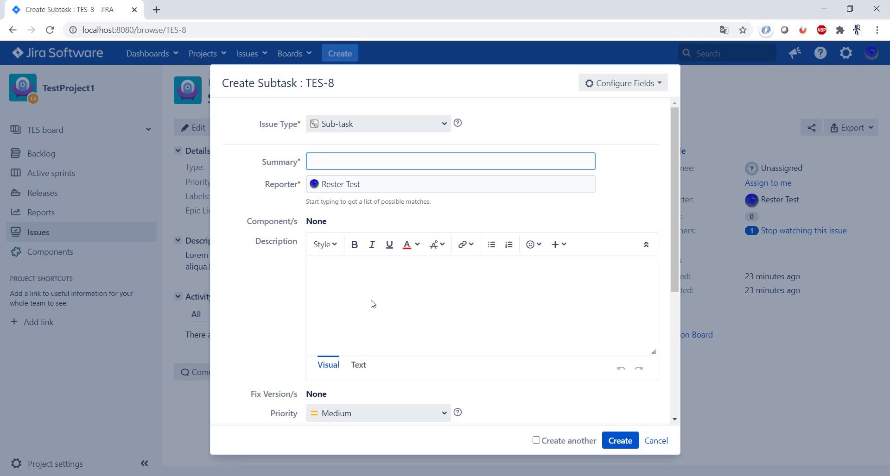
right_click(590, 165)
mouse_move(659, 324)
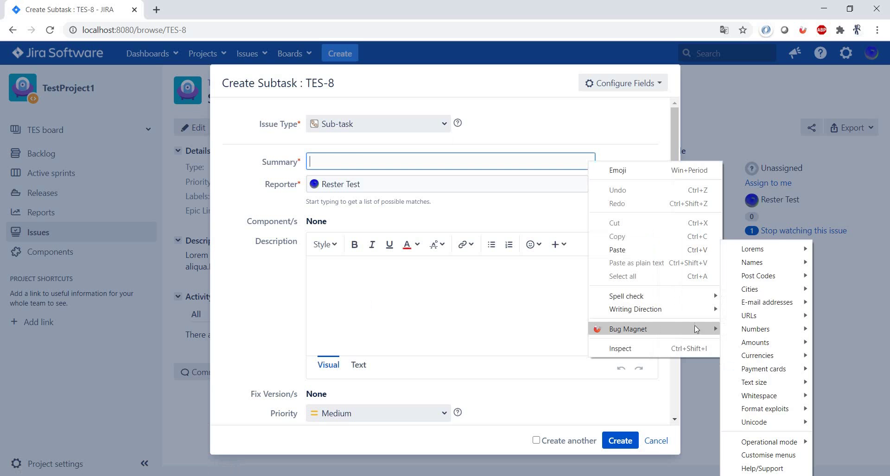
mouse_move(783, 274)
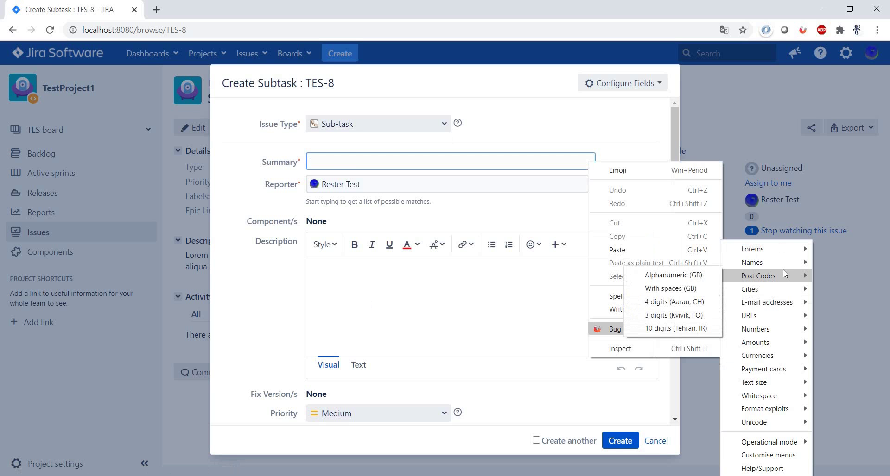
click(704, 275)
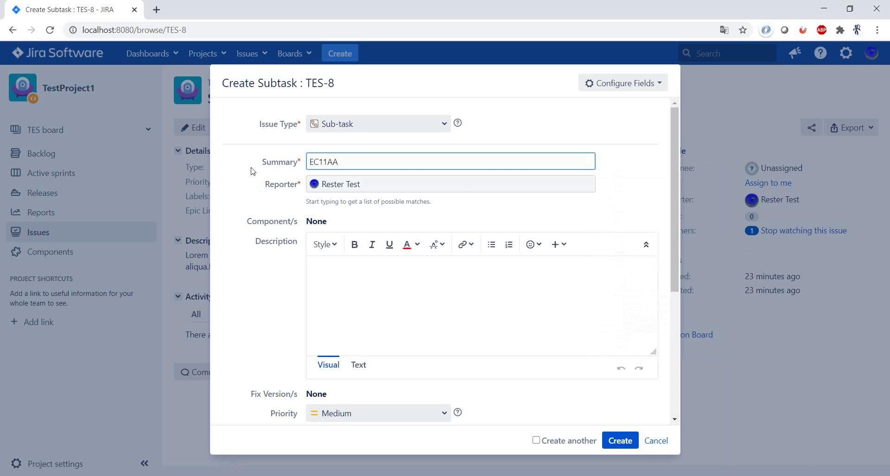
Fill the sub-task description with Bug Magnet lorem ipsum text.
click(327, 274)
right_click(326, 273)
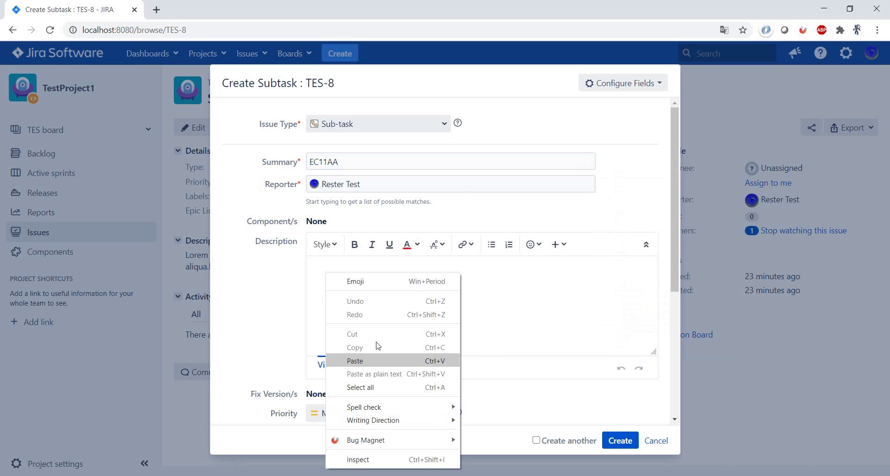
mouse_move(405, 450)
mouse_move(533, 382)
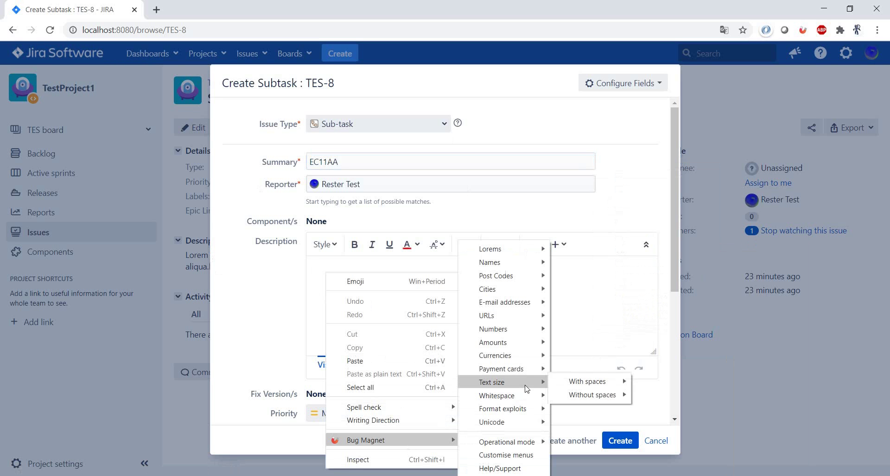
mouse_move(620, 387)
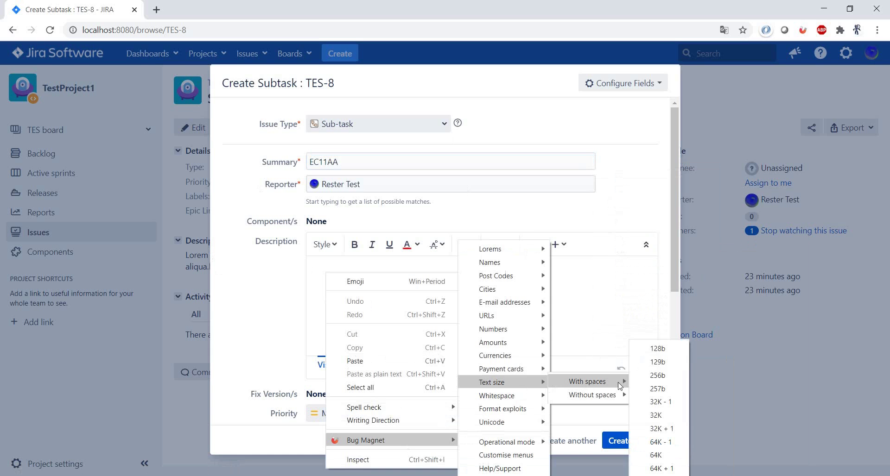
click(657, 349)
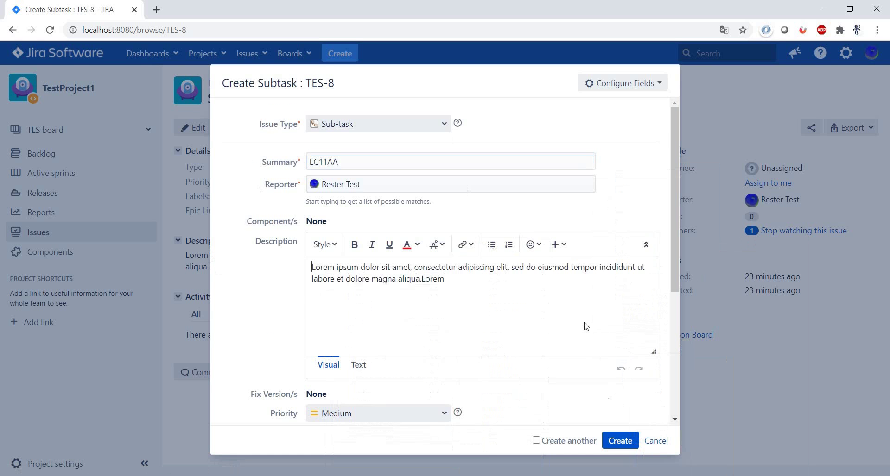
Tick Create another and submit the EC11AA sub-task.
scroll(586, 325, down, 5)
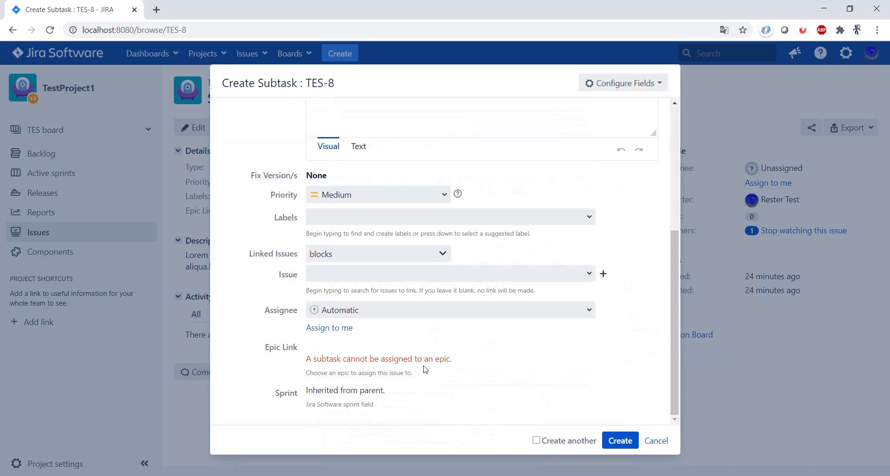
drag(263, 348, 451, 363)
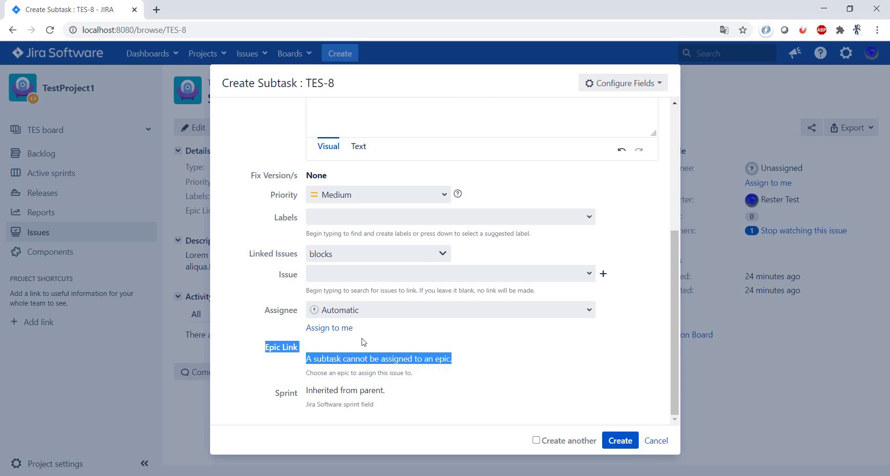
scroll(363, 343, up, 5)
scroll(260, 290, down, 5)
scroll(383, 312, up, 5)
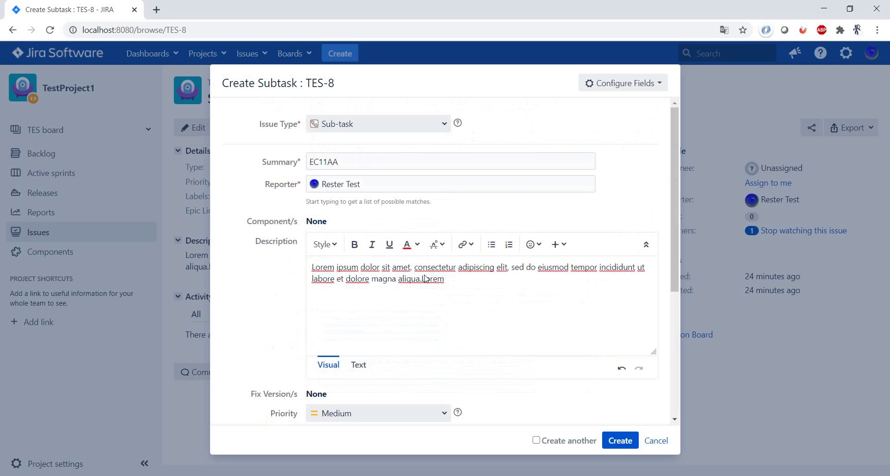
scroll(450, 311, down, 5)
click(536, 441)
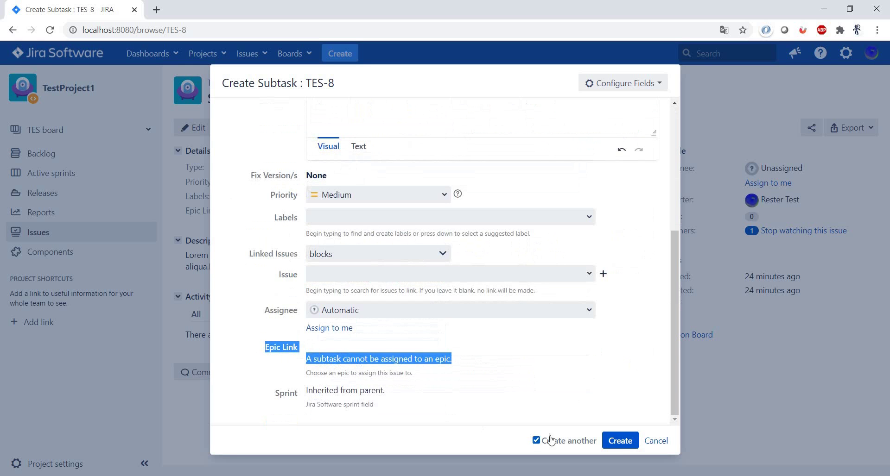
click(621, 447)
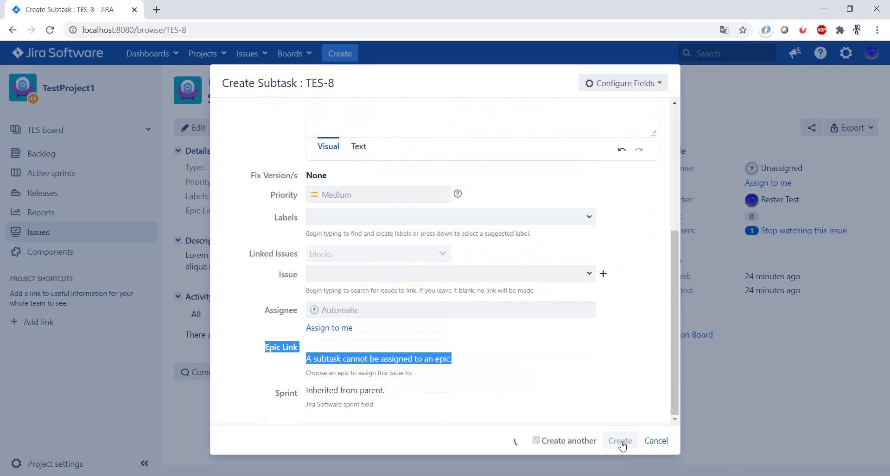
Fill the next sub-task's summary with the spaced GB postcode EC1 1AA33.
right_click(575, 195)
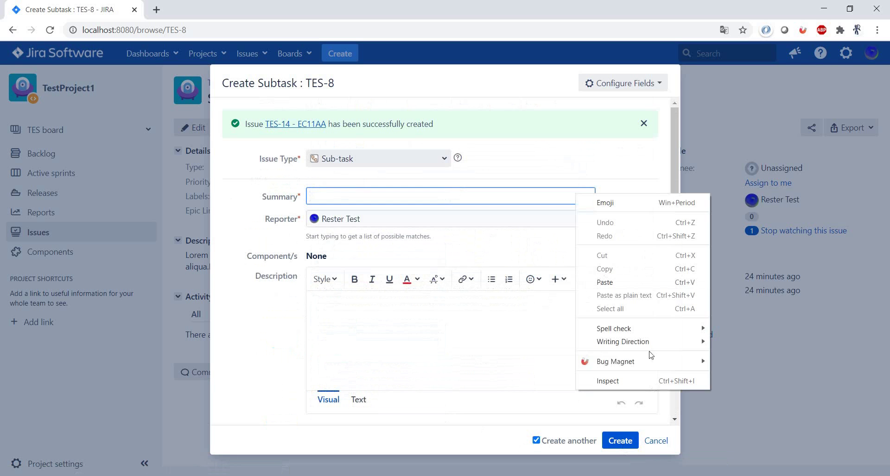
mouse_move(653, 366)
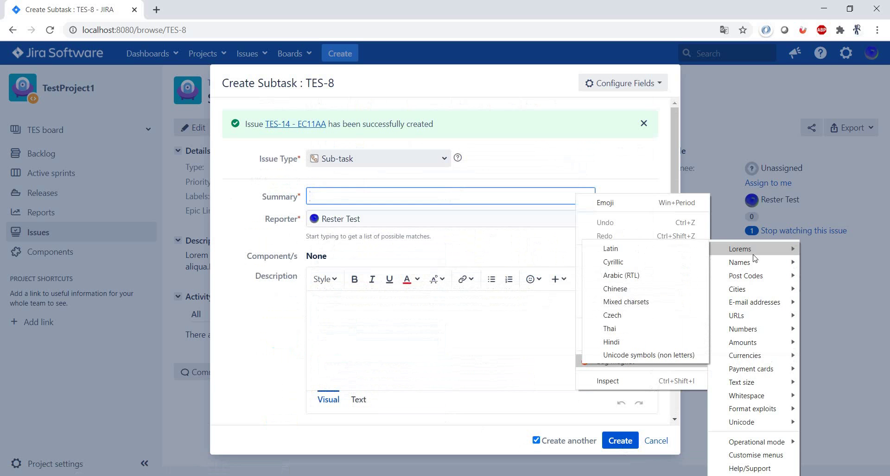
mouse_move(761, 276)
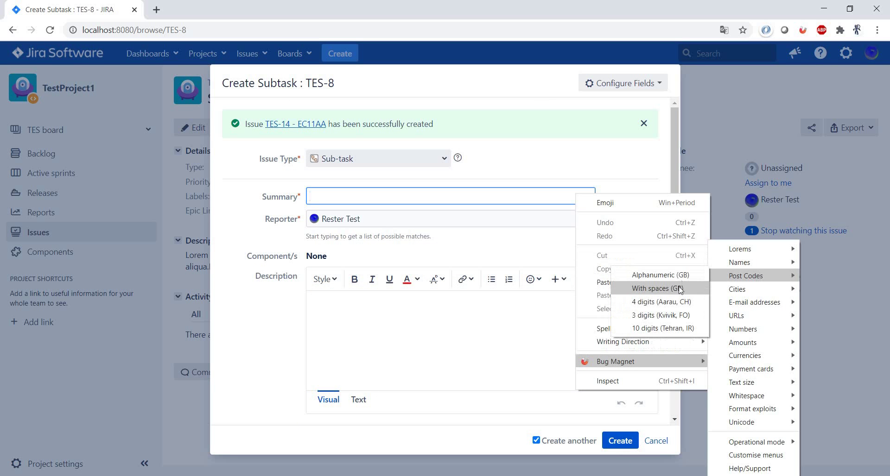
click(658, 288)
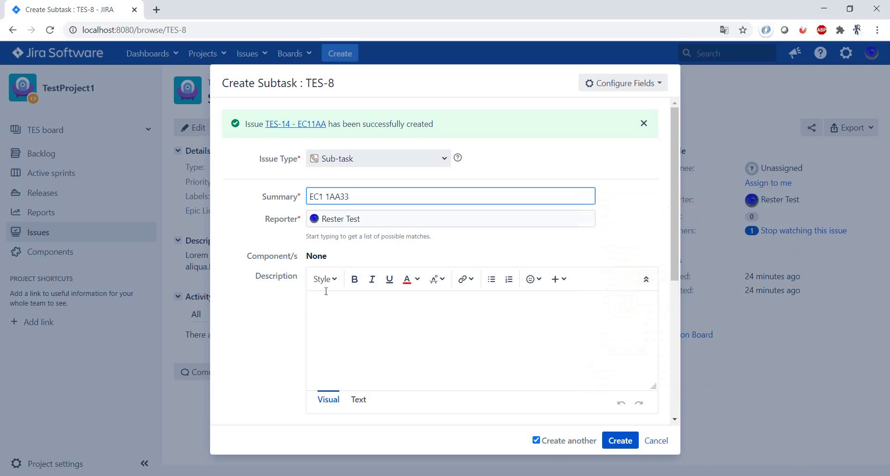
Add 129-byte lorem ipsum description text and untick Create another.
click(332, 307)
right_click(331, 305)
mouse_move(392, 280)
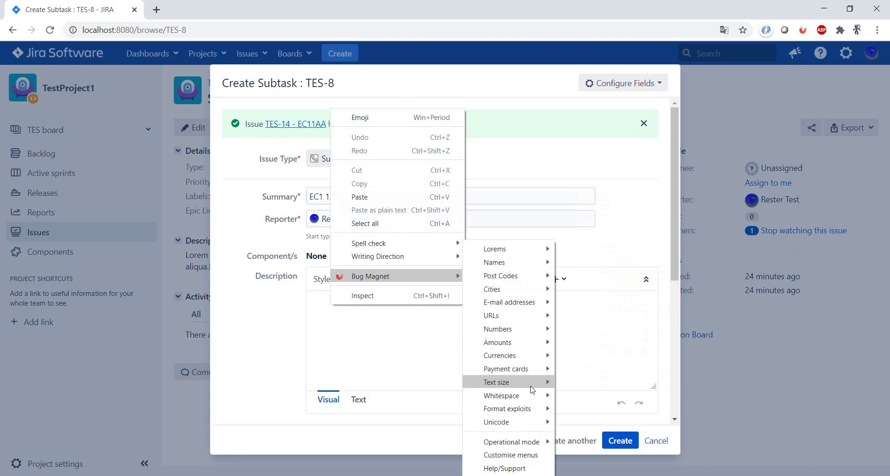
mouse_move(519, 382)
mouse_move(611, 385)
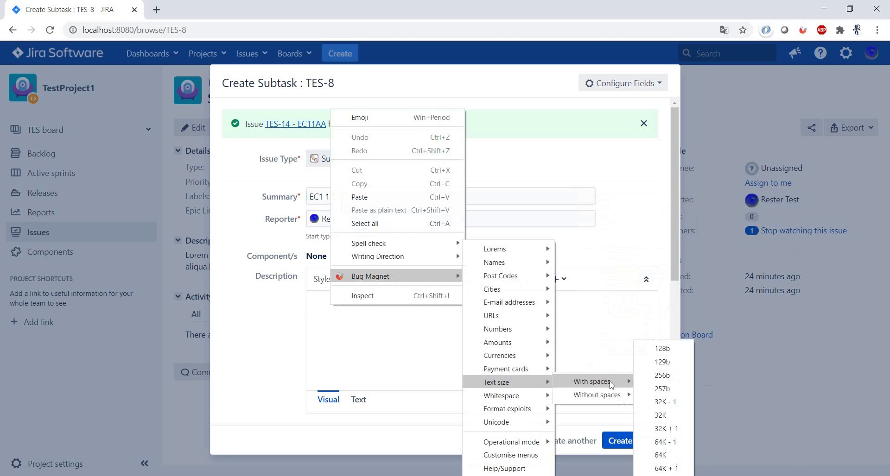
click(662, 362)
scroll(559, 365, down, 5)
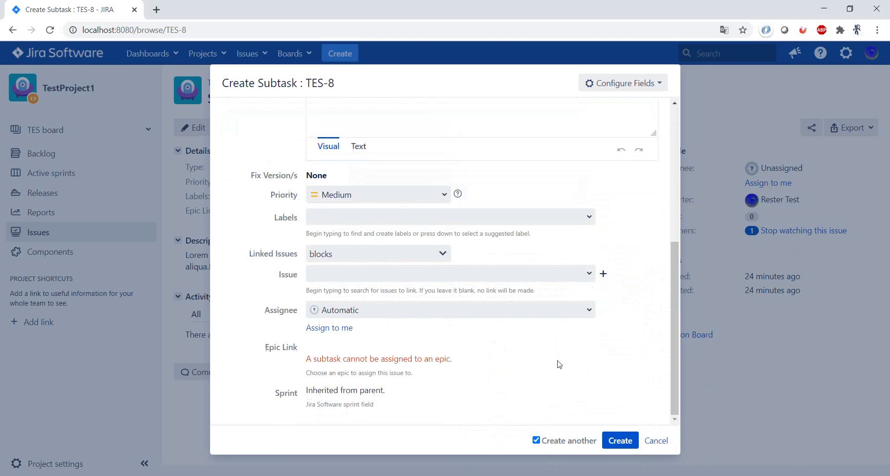
click(536, 440)
click(611, 444)
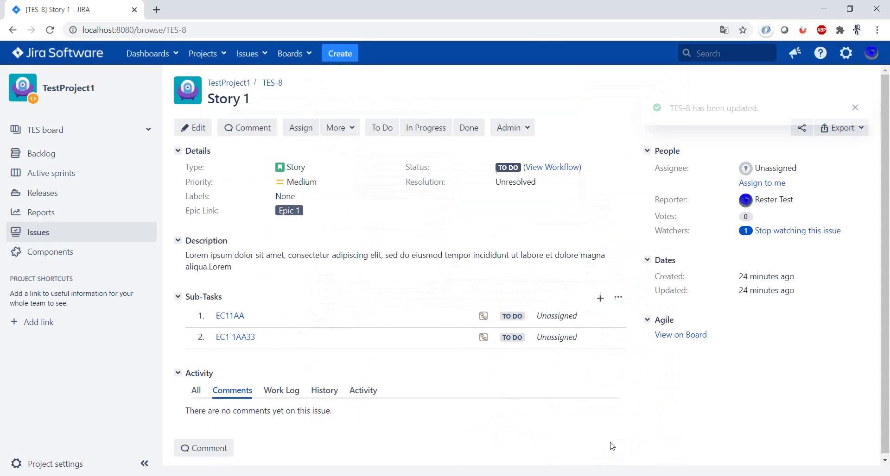
click(855, 107)
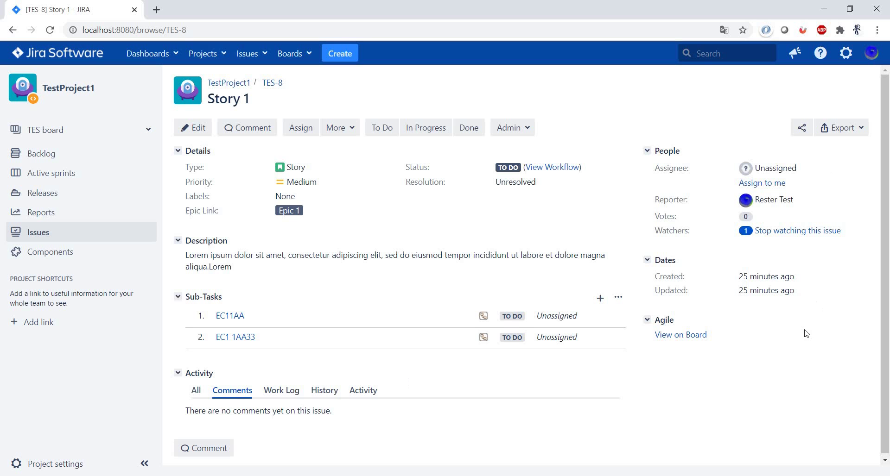
Assign Story 1 (TES-8) to yourself and dismiss the confirmation notice.
click(772, 184)
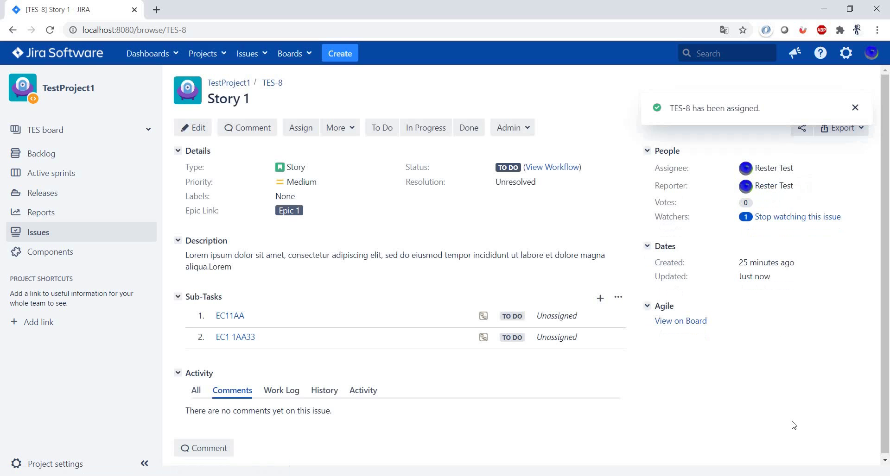
click(855, 108)
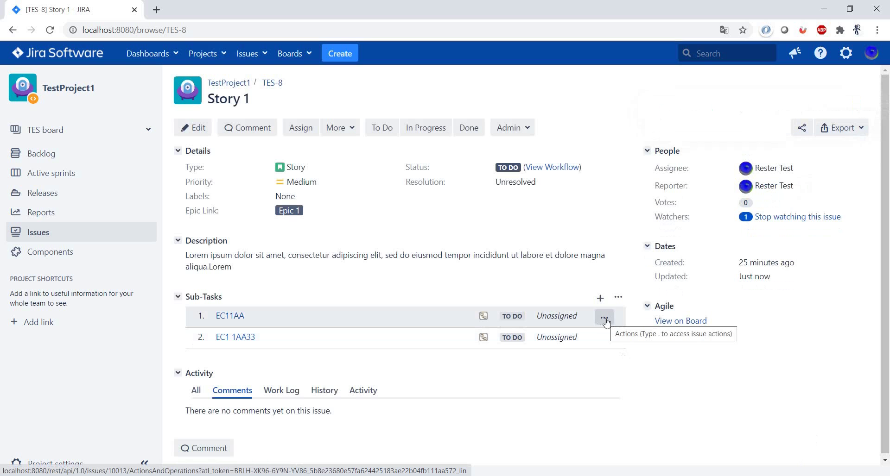
Assign sub-task EC11AA to Developer 1.
click(604, 320)
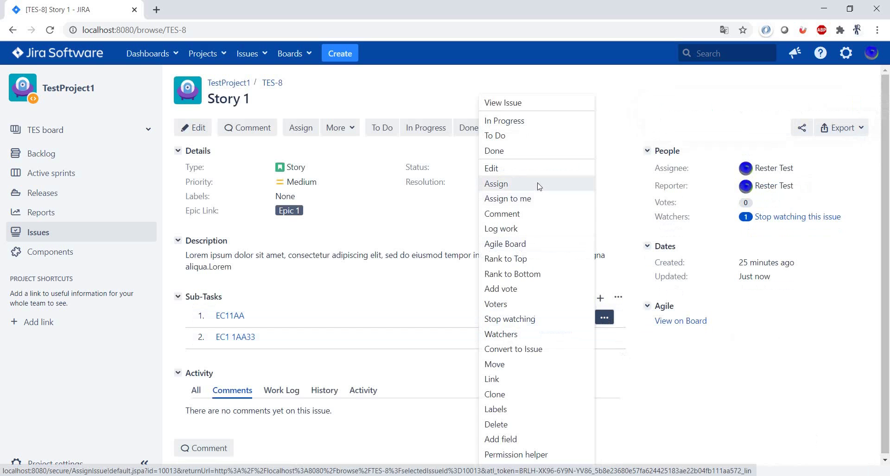
click(537, 184)
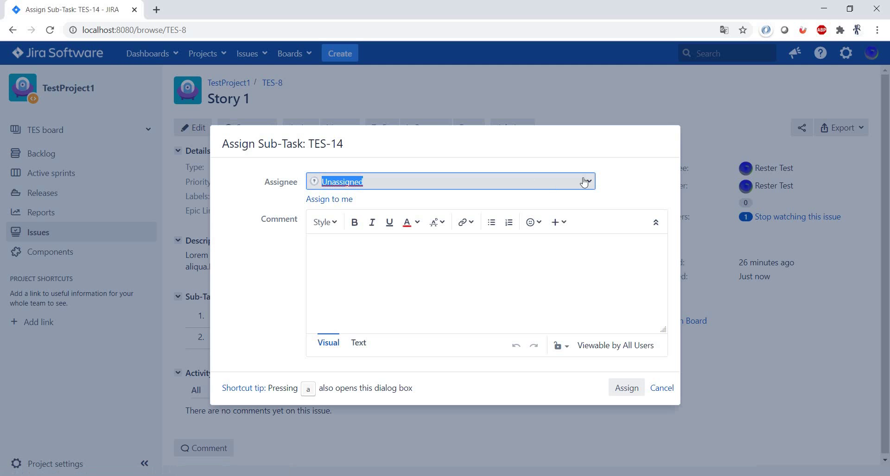
text(dev)
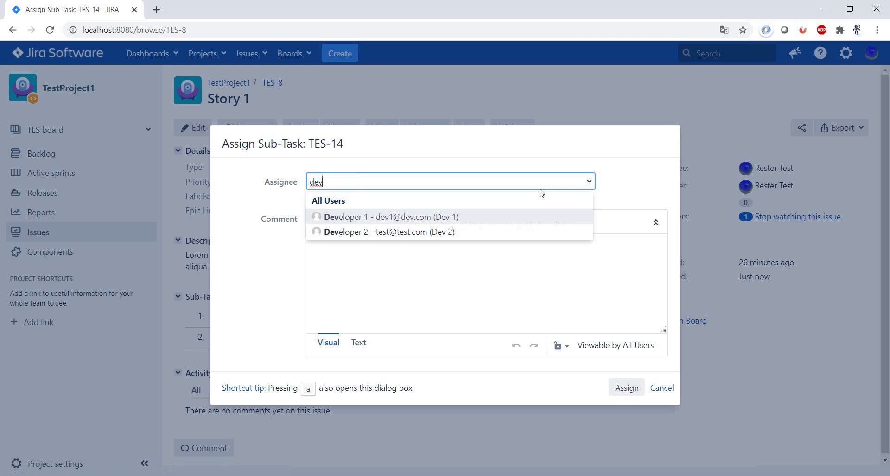
click(497, 219)
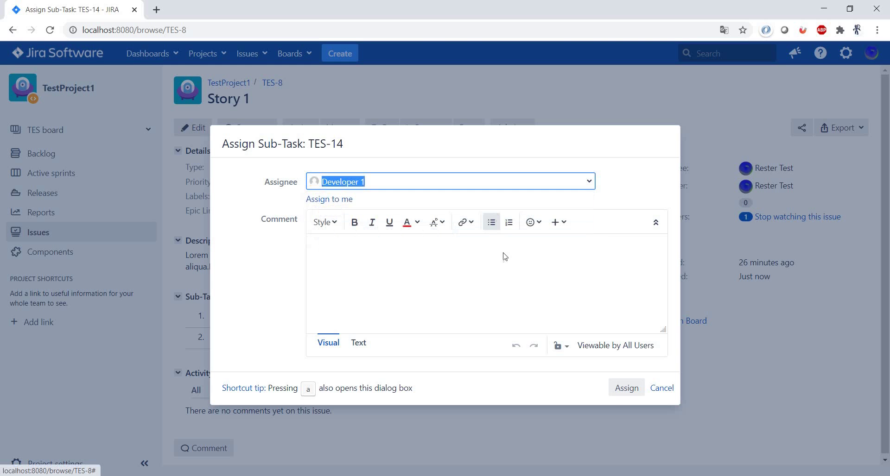
click(627, 389)
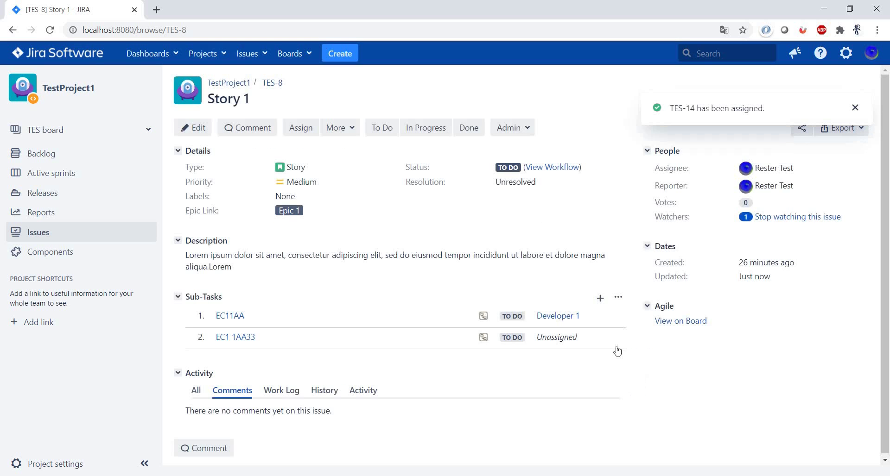
Assign sub-task EC1 1AA33 to Developer 2 and dismiss the notification.
click(604, 339)
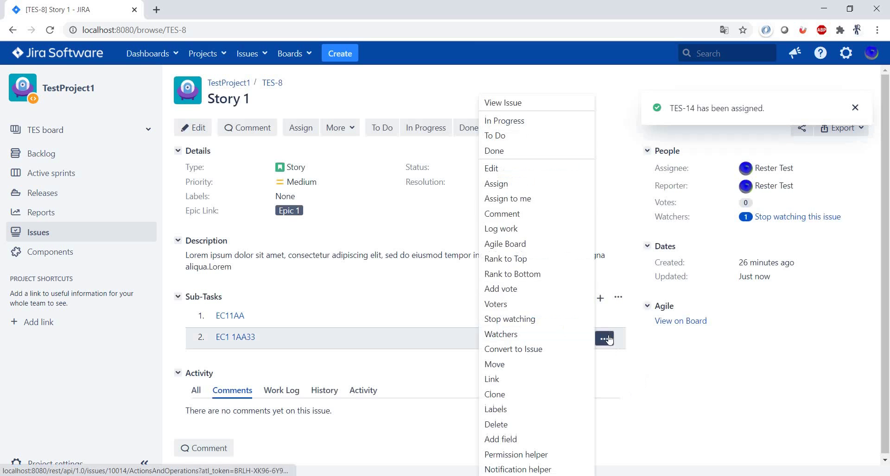
click(510, 183)
text(dev)
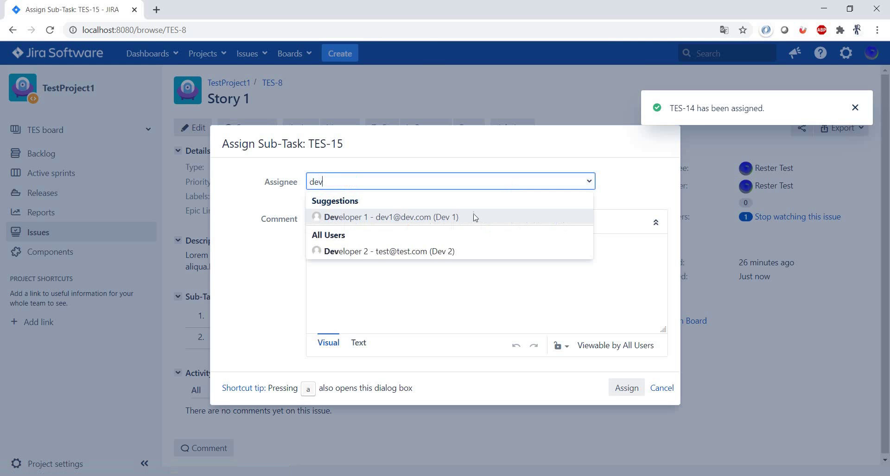
click(463, 253)
click(643, 390)
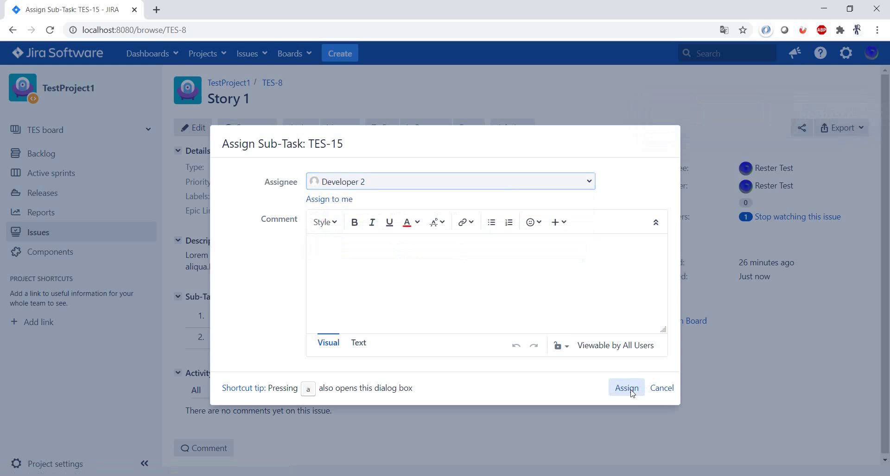
click(855, 108)
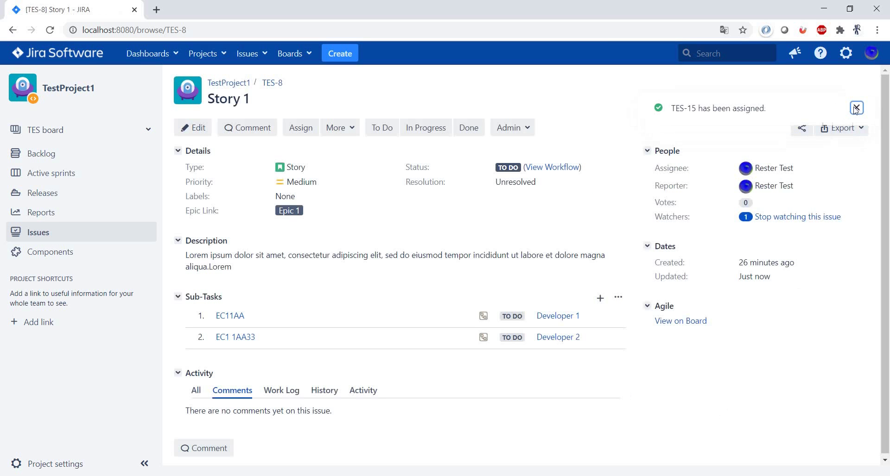